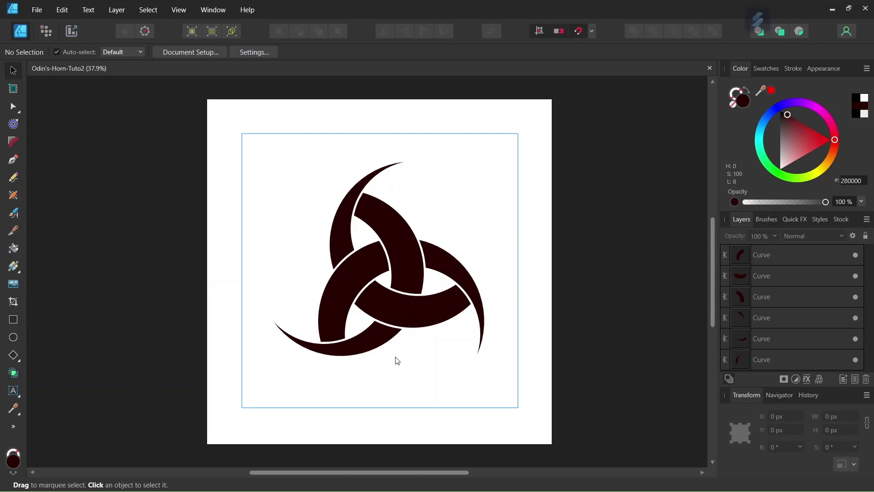
# Create a new 2000 × 2000 px document with units set to pixels.
pyautogui.scroll(1, 395, 352)
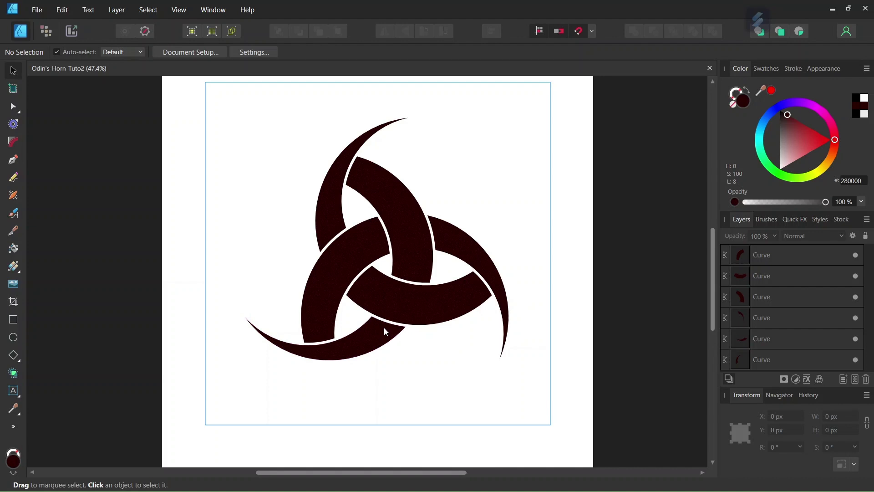
pyautogui.click(38, 10)
pyautogui.click(35, 34)
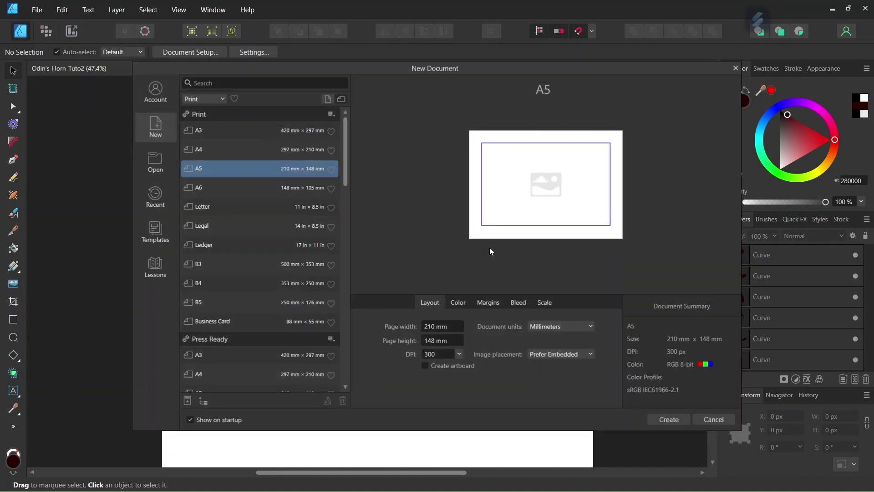
pyautogui.click(554, 331)
pyautogui.click(550, 336)
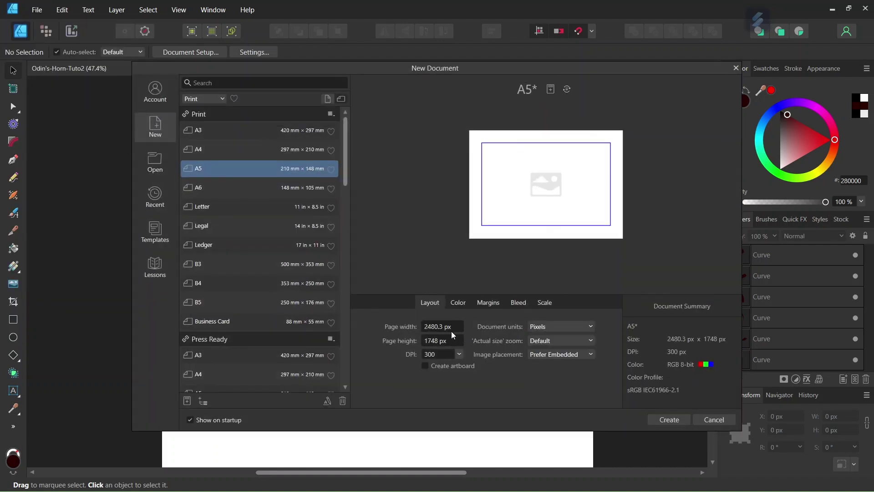
pyautogui.write('2000')
pyautogui.press('Tab')
pyautogui.write('2000')
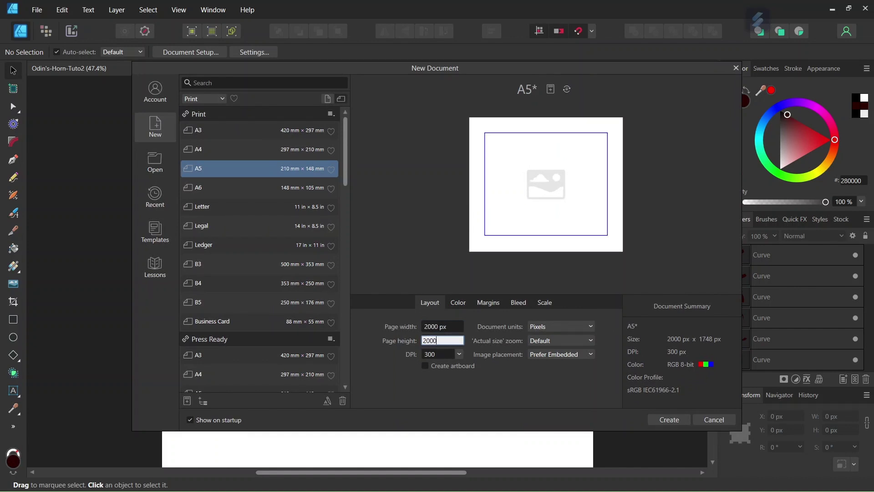
pyautogui.click(665, 422)
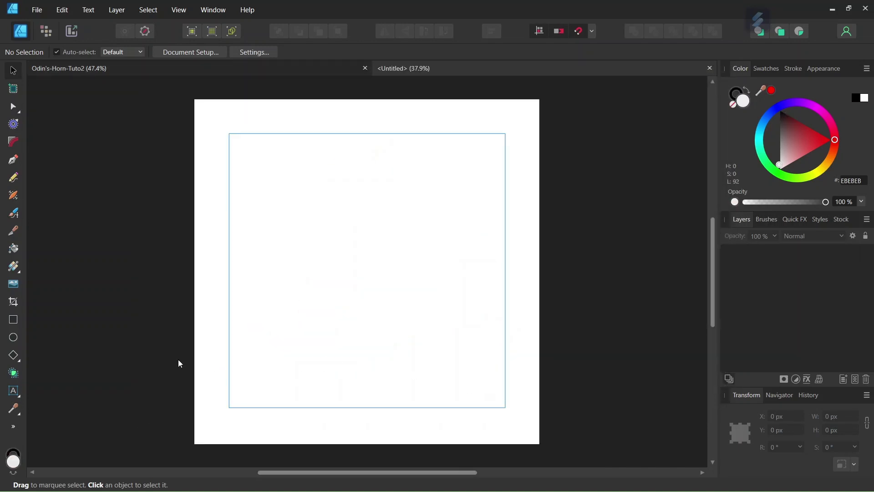
# Draw a circle with the Ellipse Tool using no fill and a 1 pt outline.
pyautogui.click(14, 339)
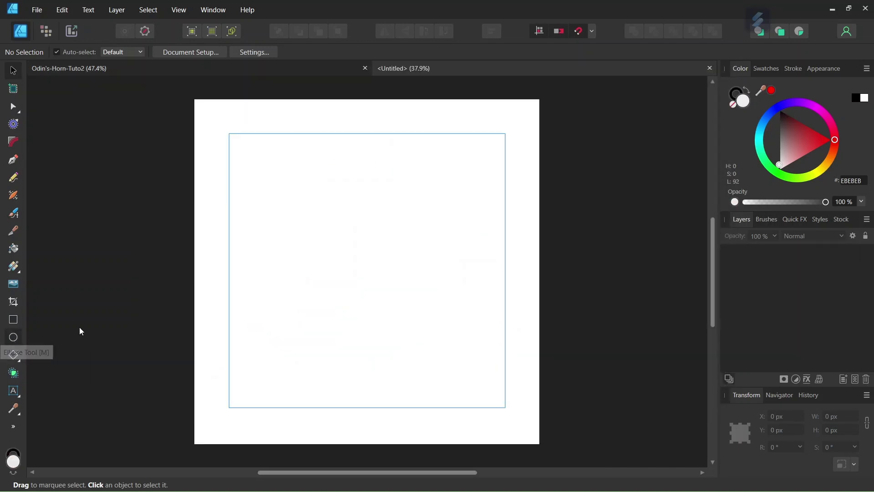
pyautogui.click(56, 56)
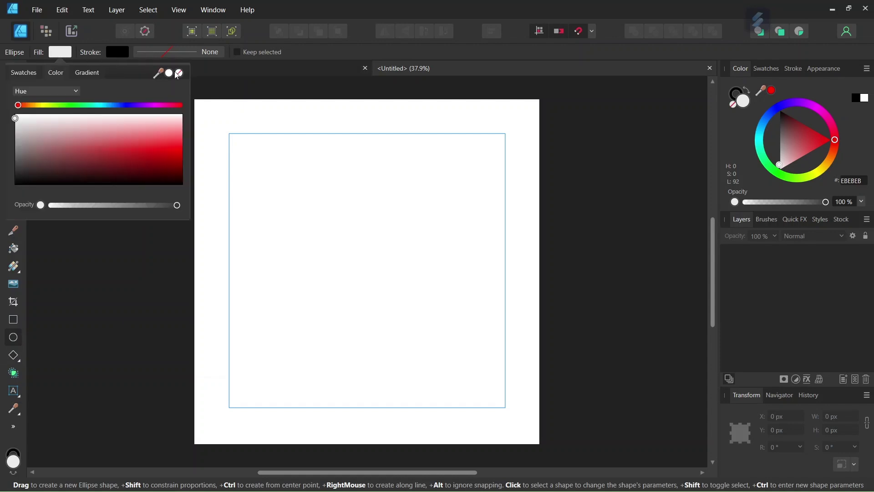
pyautogui.click(179, 75)
pyautogui.click(169, 54)
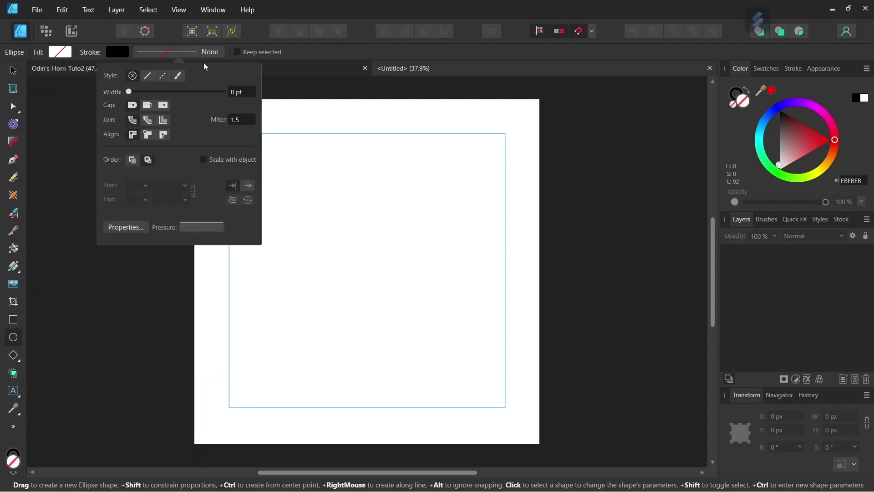
pyautogui.write('1 pt')
pyautogui.press('Return')
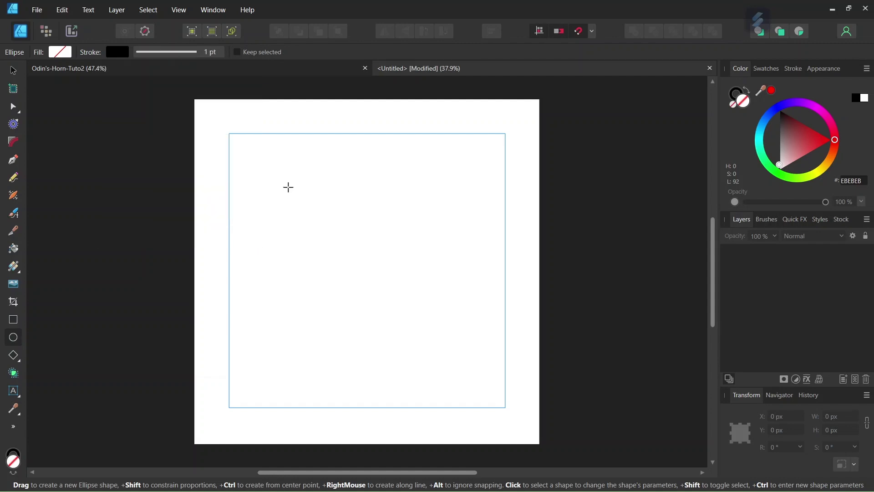
pyautogui.moveTo(289, 187); pyautogui.dragTo(437, 314)
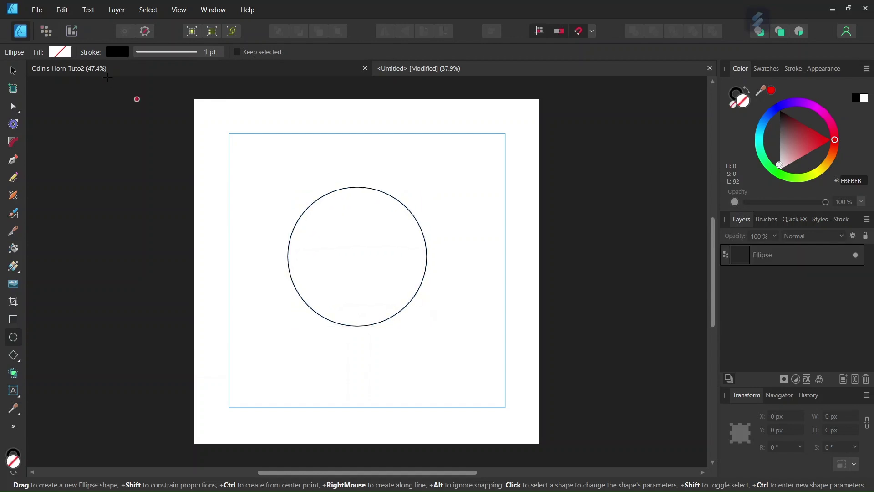
pyautogui.click(15, 71)
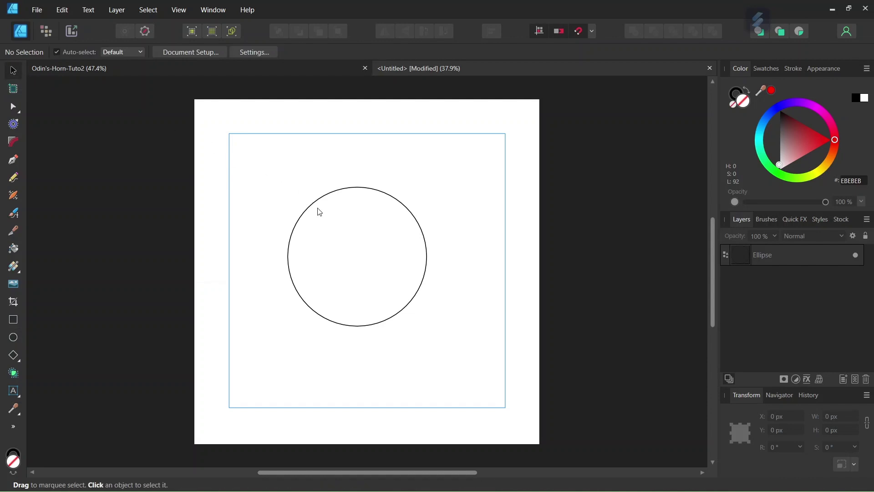
# Move the circle, duplicate it, and resize the copy to 638.1 × 638.1 px (804/1.26).
pyautogui.moveTo(313, 206); pyautogui.dragTo(367, 270)
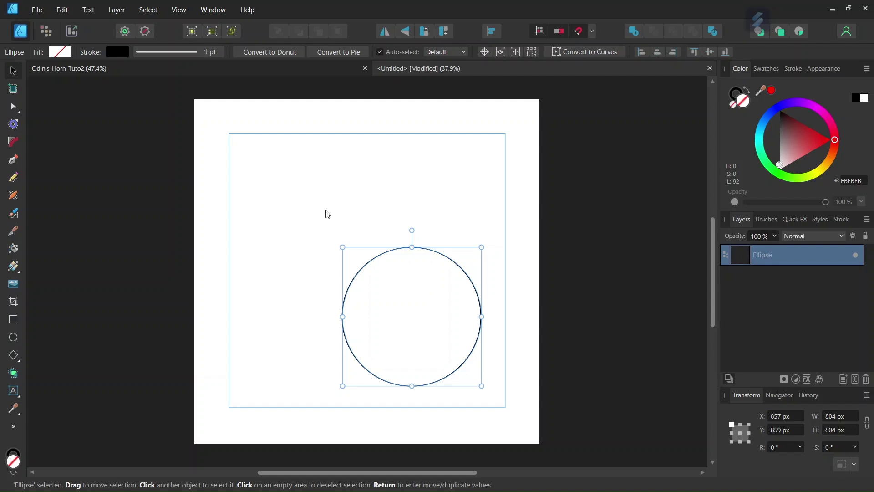
pyautogui.hotkey('ctrl', 'j')
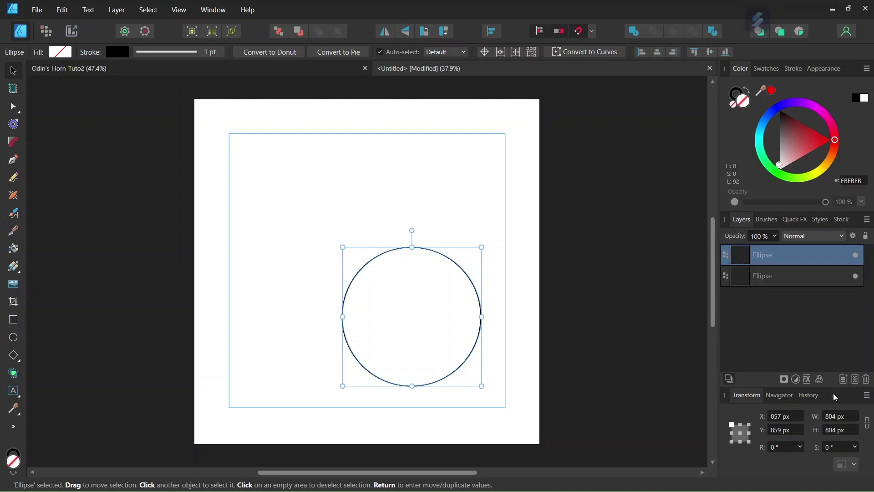
pyautogui.click(836, 417)
pyautogui.click(836, 416)
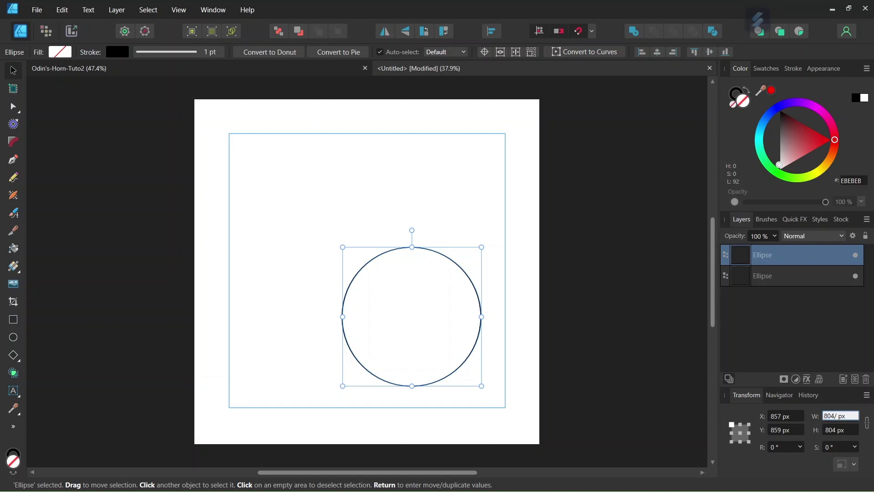
pyautogui.write('/1.26')
pyautogui.press('Return')
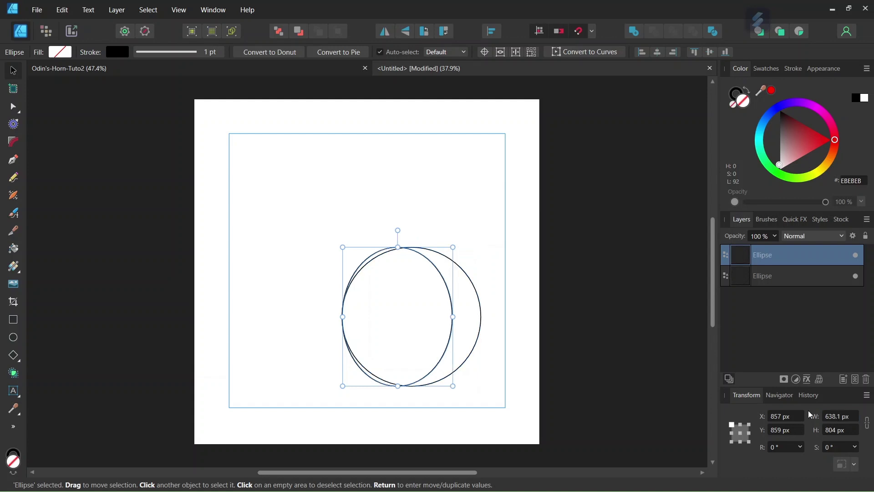
pyautogui.doubleClick(836, 417)
pyautogui.hotkey('ctrl', 'c')
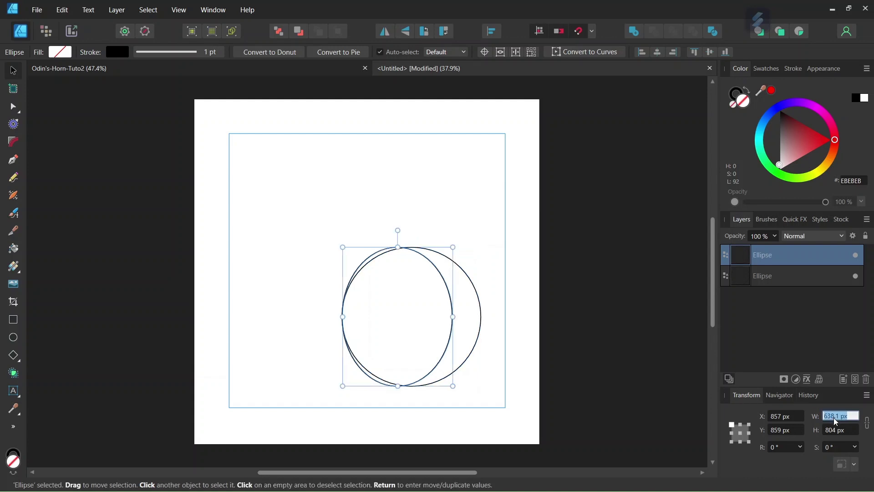
pyautogui.doubleClick(837, 430)
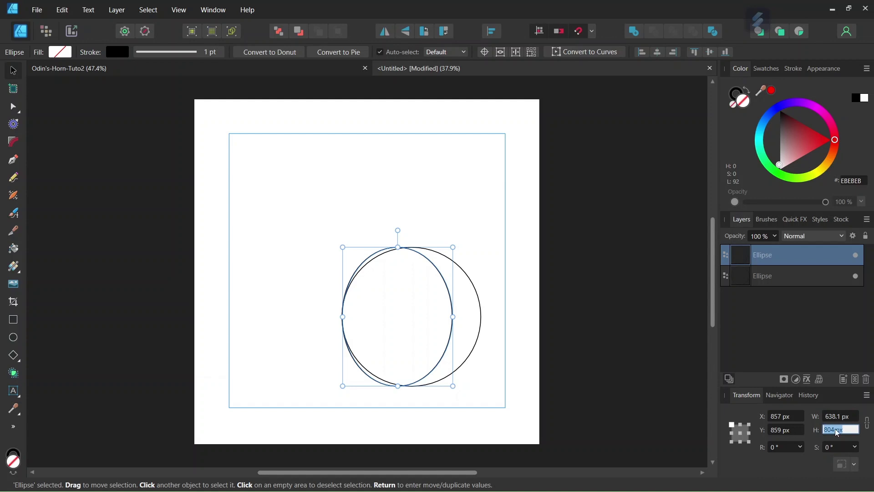
pyautogui.hotkey('ctrl', 'v')
pyautogui.press('Return')
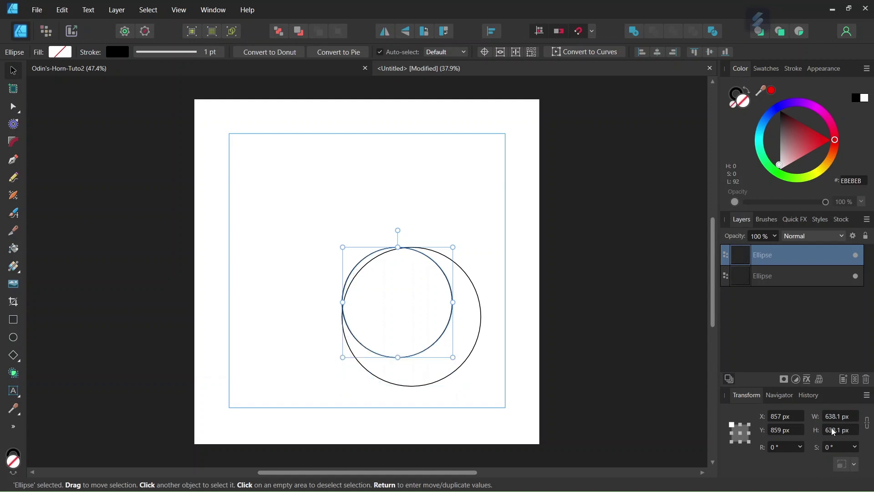
# Position the smaller circle inside the larger one so it touches the right edge.
pyautogui.scroll(3, 396, 286)
pyautogui.moveTo(399, 287); pyautogui.dragTo(433, 309)
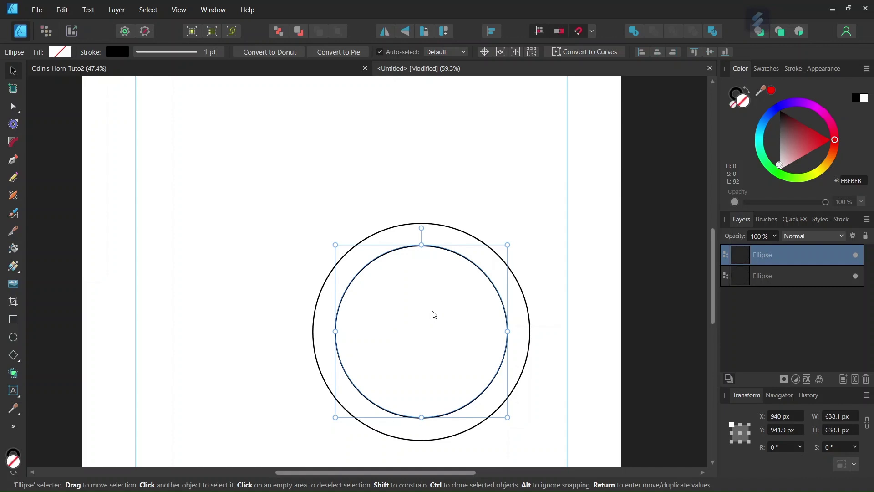
pyautogui.moveTo(435, 315); pyautogui.dragTo(453, 315)
pyautogui.keyDown('ctrl'); pyautogui.scroll(3, 556, 334); pyautogui.keyUp('ctrl')
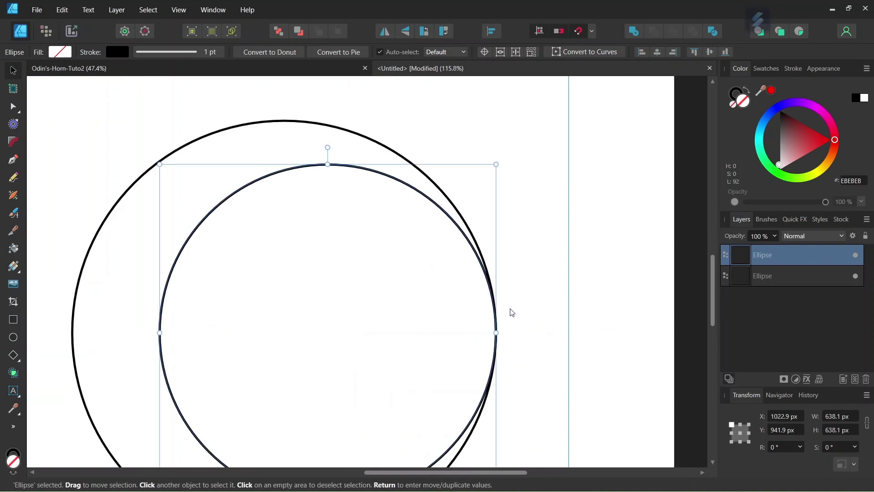
pyautogui.click(406, 158)
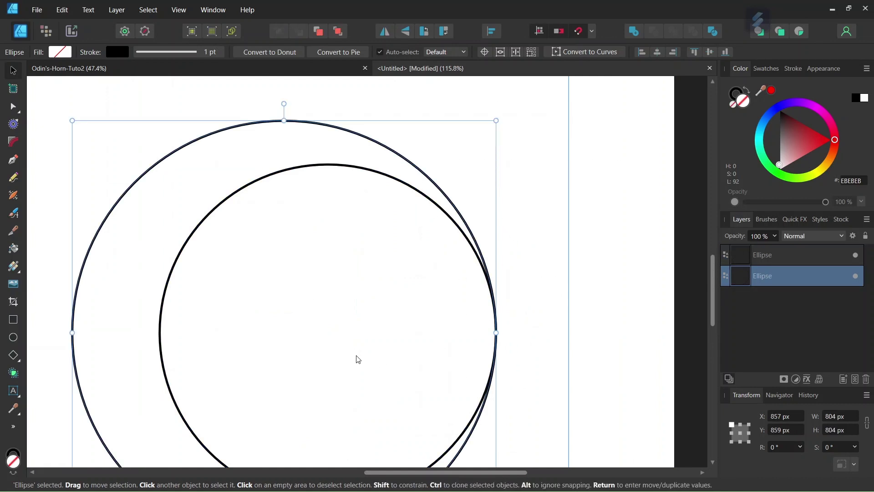
pyautogui.keyDown('ctrl'); pyautogui.scroll(-5, 359, 360); pyautogui.keyUp('ctrl')
pyautogui.scroll(-2, 348, 364)
# Select both circles and subtract the smaller one to form a crescent.
pyautogui.moveTo(437, 472); pyautogui.dragTo(376, 452)
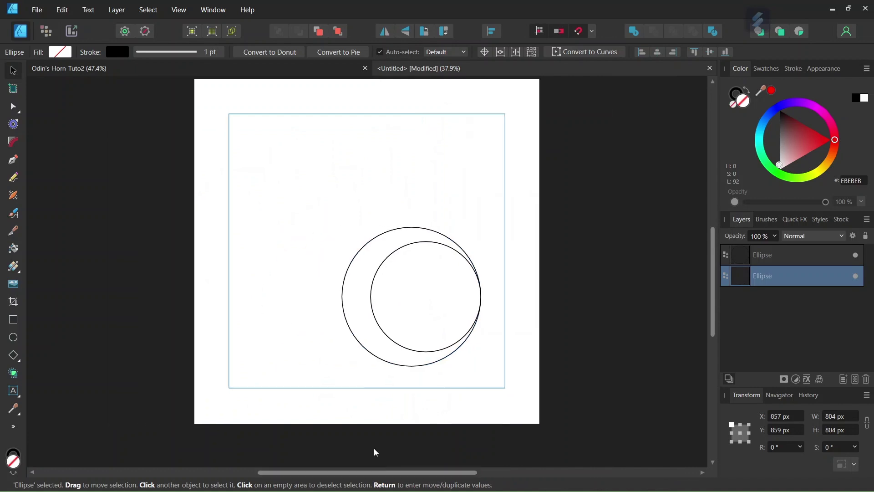
pyautogui.keyDown('ctrl'); pyautogui.scroll(2, 416, 300); pyautogui.keyUp('ctrl')
pyautogui.click(232, 247)
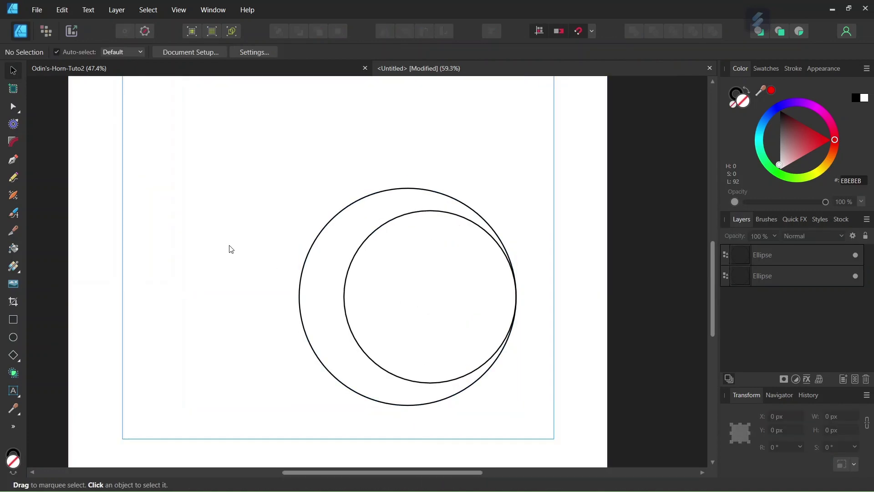
pyautogui.hotkey('ctrl', 'a')
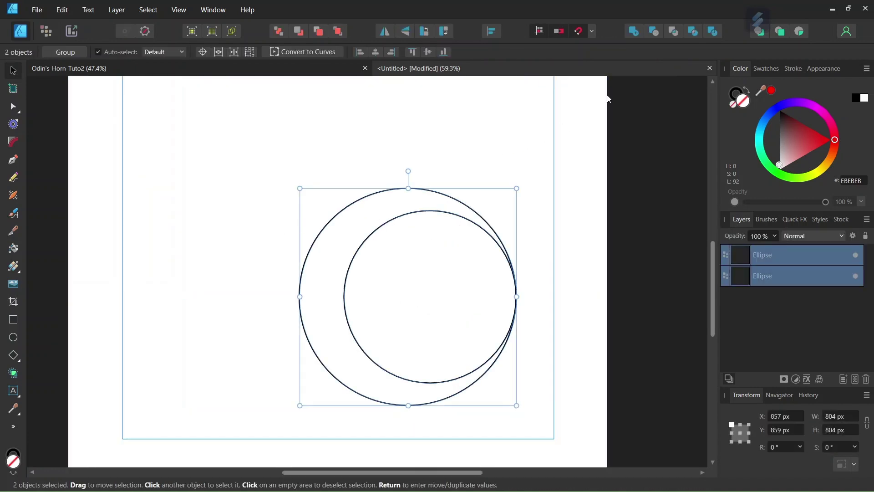
pyautogui.click(653, 31)
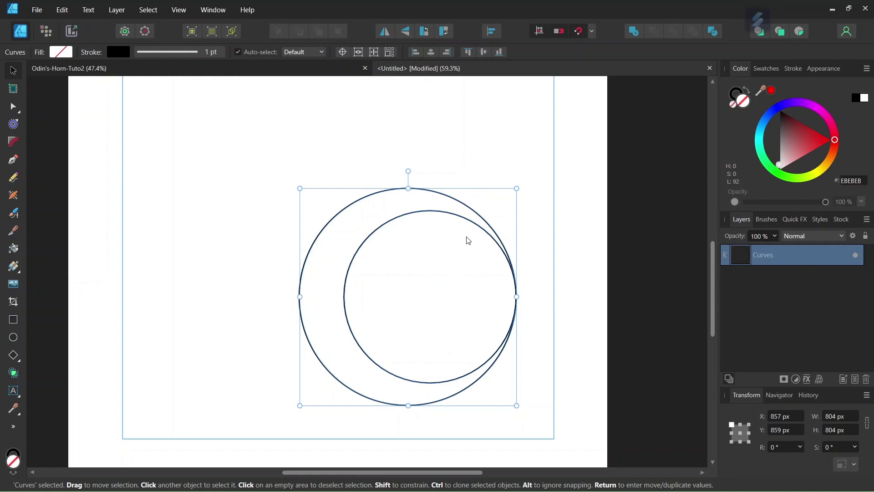
# Remove the crescent's outline and fill it solid black.
pyautogui.click(491, 147)
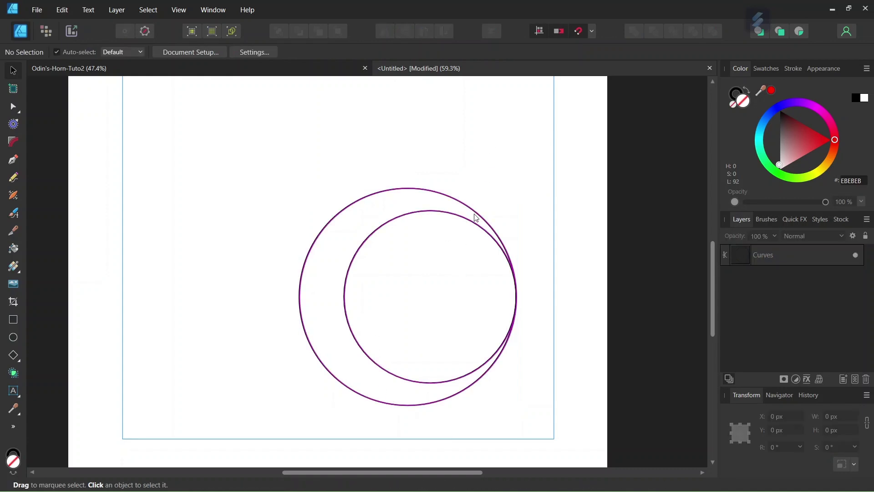
pyautogui.click(382, 238)
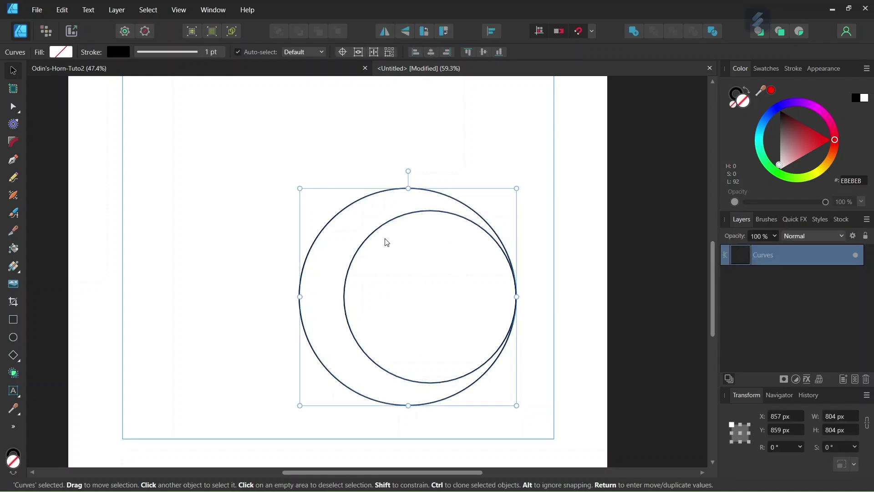
pyautogui.click(731, 99)
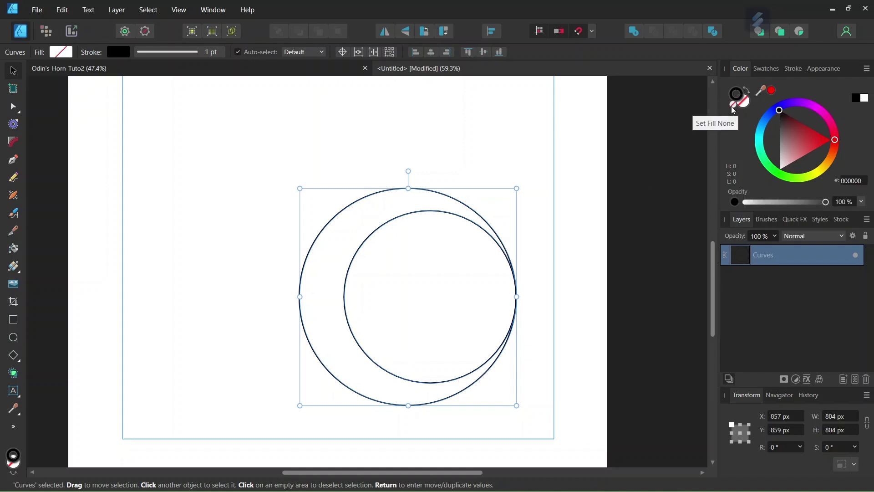
pyautogui.click(734, 109)
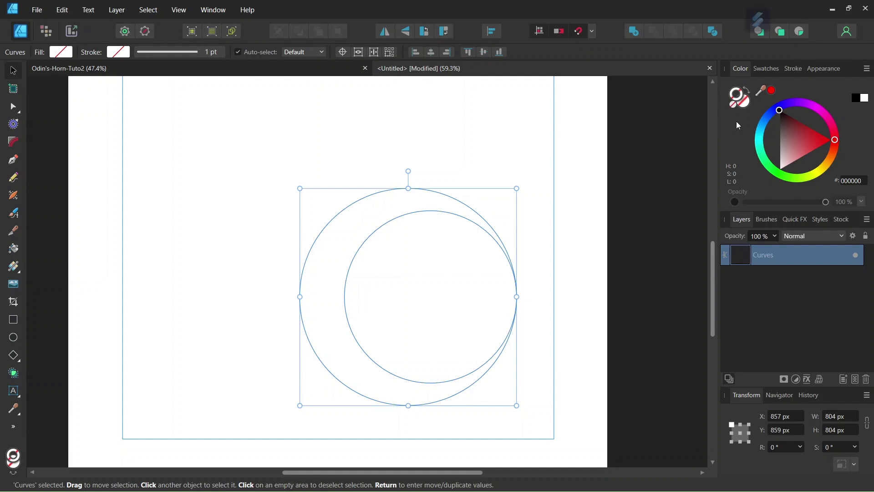
pyautogui.click(744, 107)
pyautogui.moveTo(790, 139); pyautogui.dragTo(776, 105)
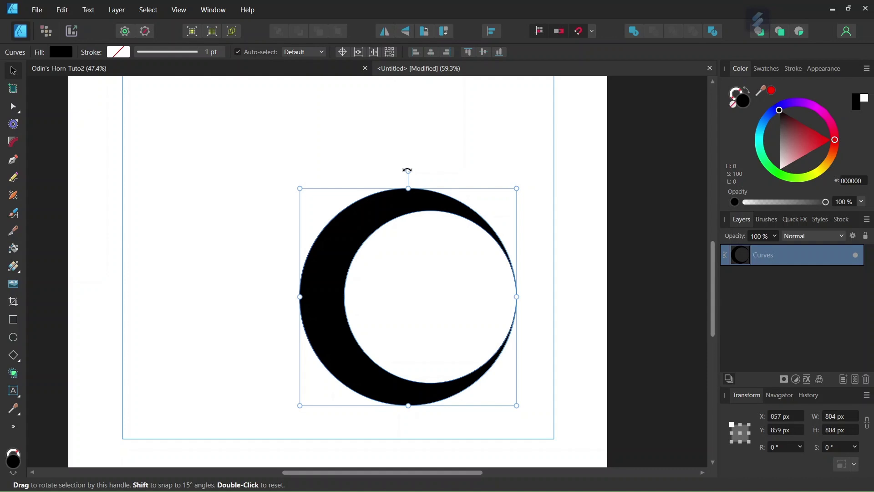
# Rotate the crescent about -35.8° and place its transform origin on the upper curve's inner edge.
pyautogui.moveTo(409, 171); pyautogui.dragTo(481, 193)
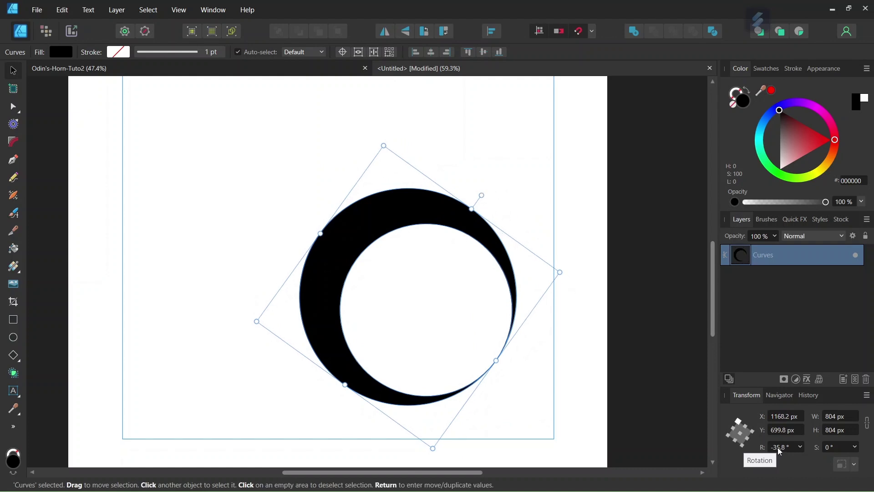
pyautogui.scroll(-1, 487, 388)
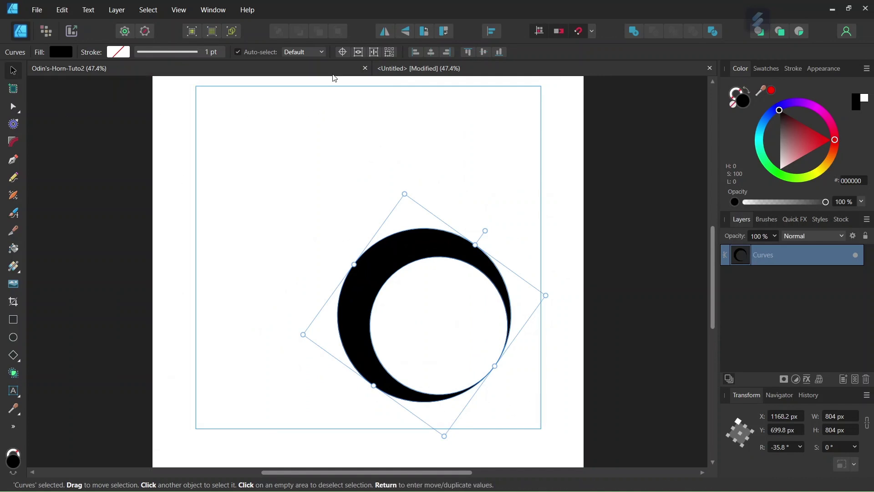
pyautogui.click(343, 53)
pyautogui.scroll(2, 414, 304)
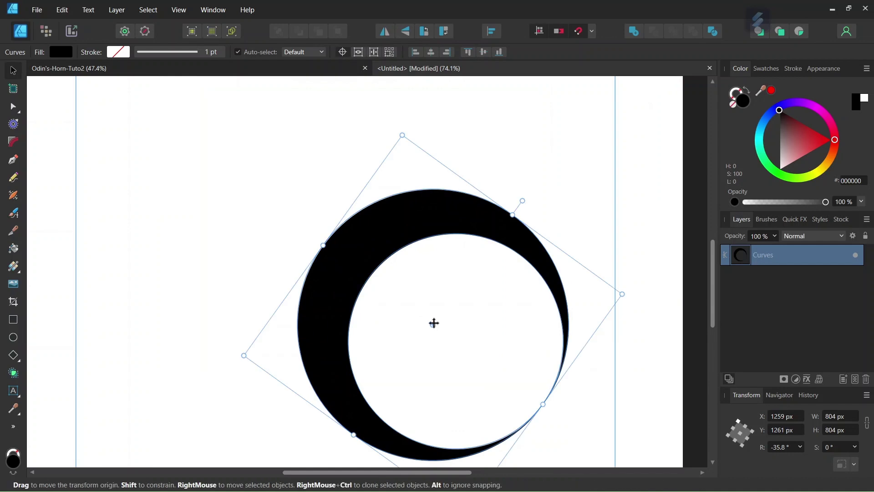
pyautogui.moveTo(434, 323)
pyautogui.mouseDown()
pyautogui.moveTo(421, 279)
pyautogui.moveTo(389, 263)
pyautogui.mouseUp()
pyautogui.scroll(4, 401, 266)
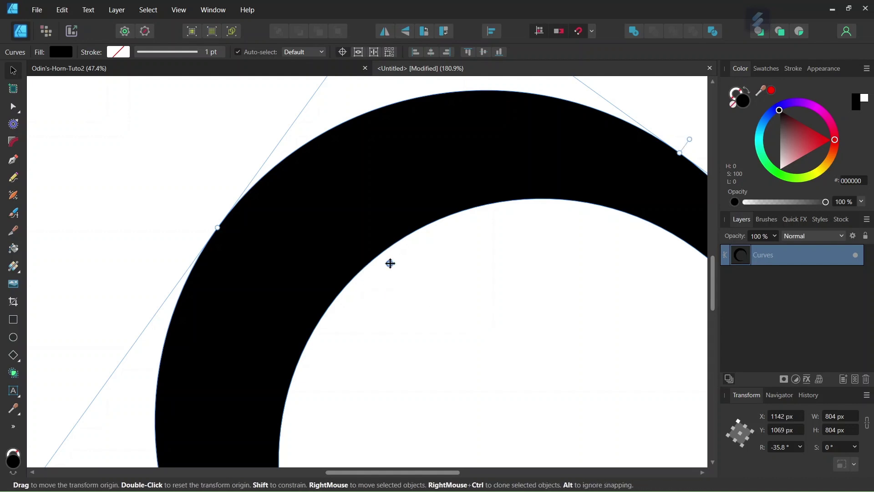
pyautogui.moveTo(390, 262); pyautogui.dragTo(388, 258)
pyautogui.scroll(-5, 388, 258)
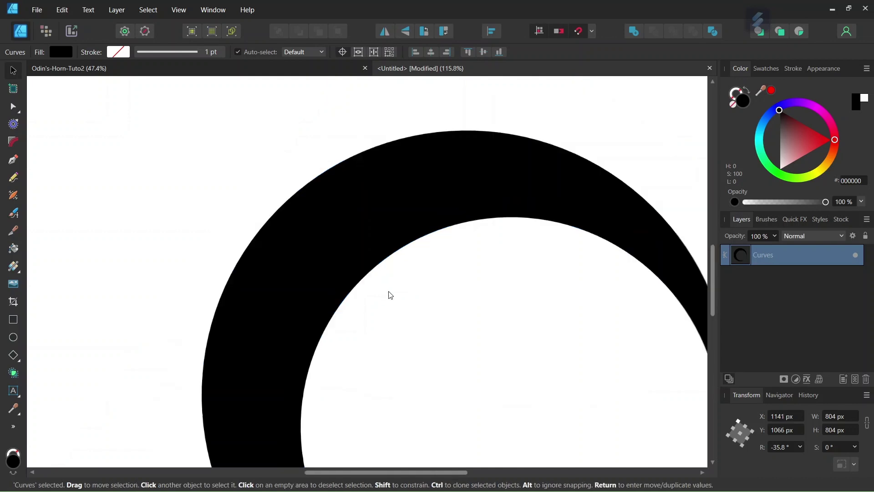
pyautogui.scroll(4, 390, 292)
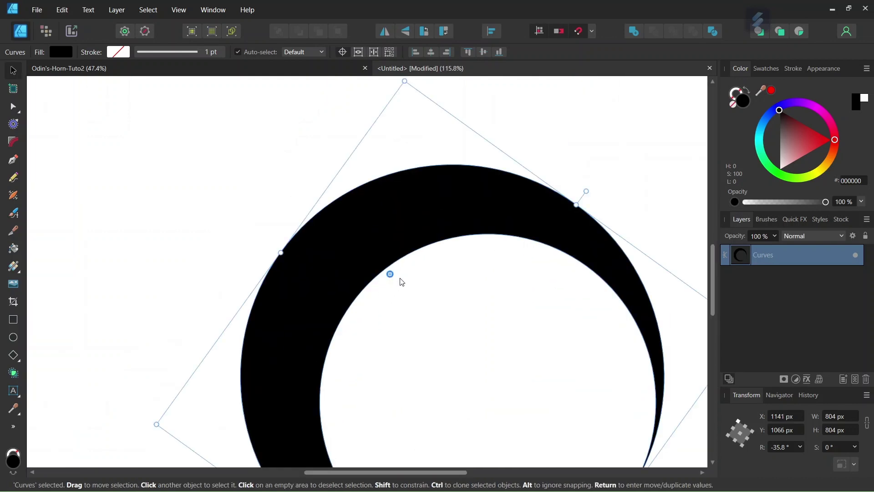
pyautogui.scroll(-4, 388, 304)
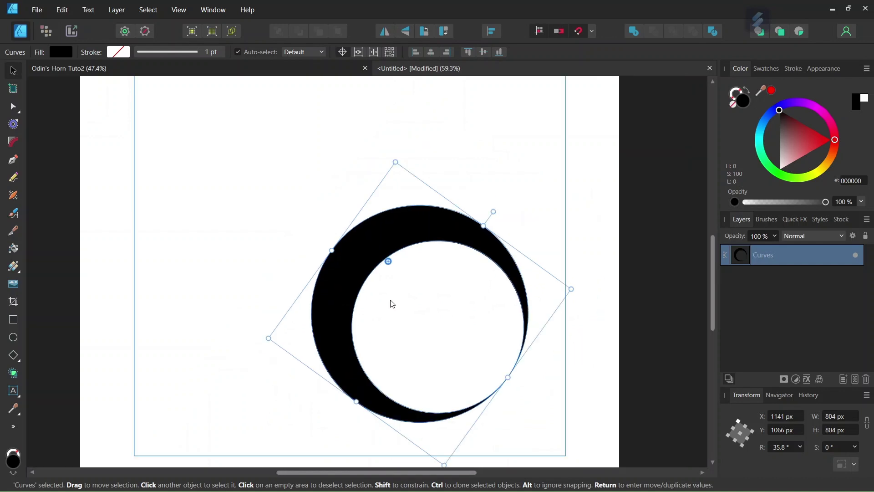
# Make 2 duplicates of the crescent, each rotated 120°, using Move/Duplicate.
pyautogui.press('Return')
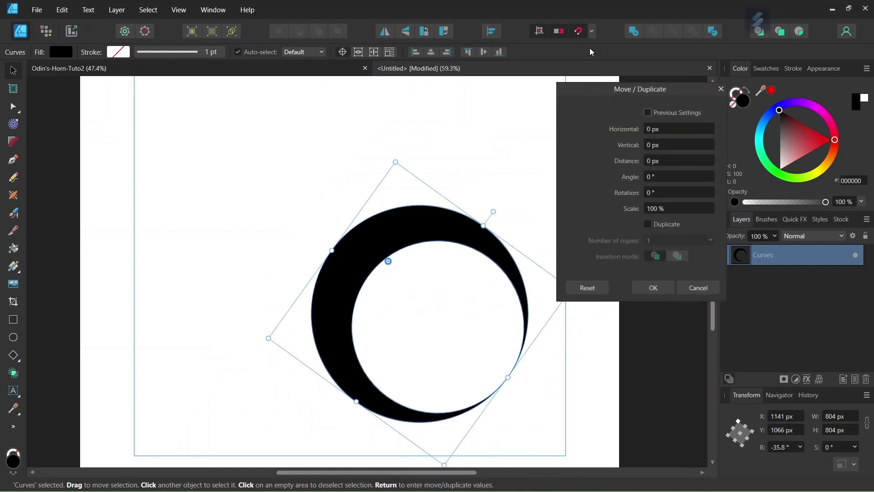
pyautogui.moveTo(610, 94); pyautogui.dragTo(571, 96)
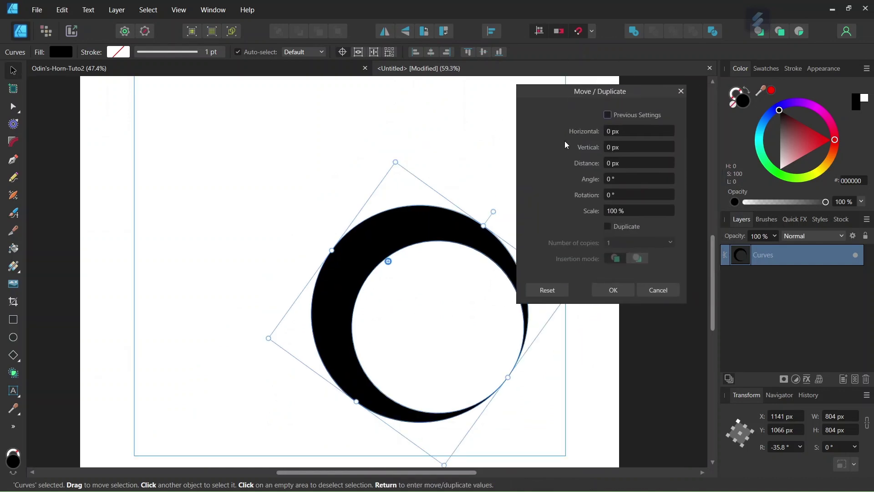
pyautogui.click(608, 228)
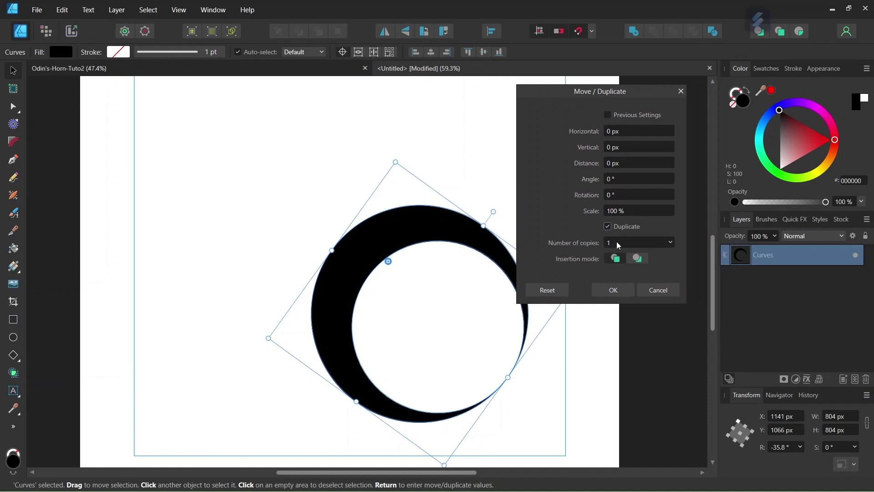
pyautogui.click(617, 243)
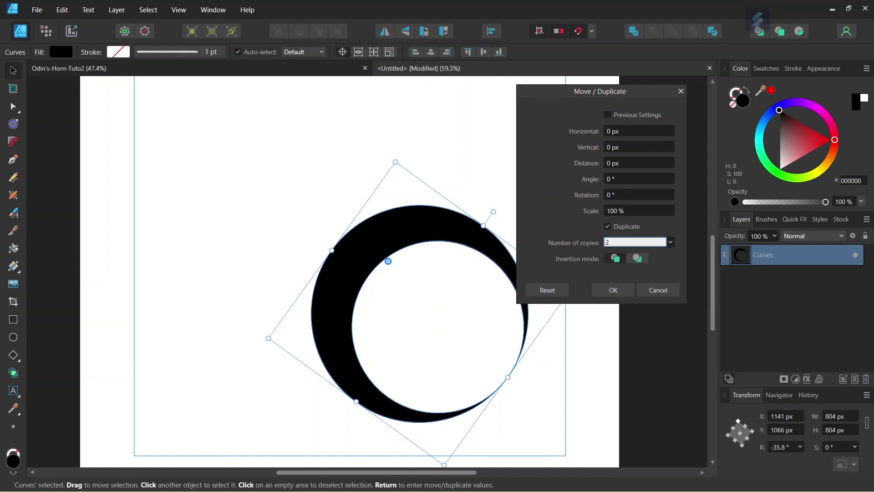
pyautogui.press('Return')
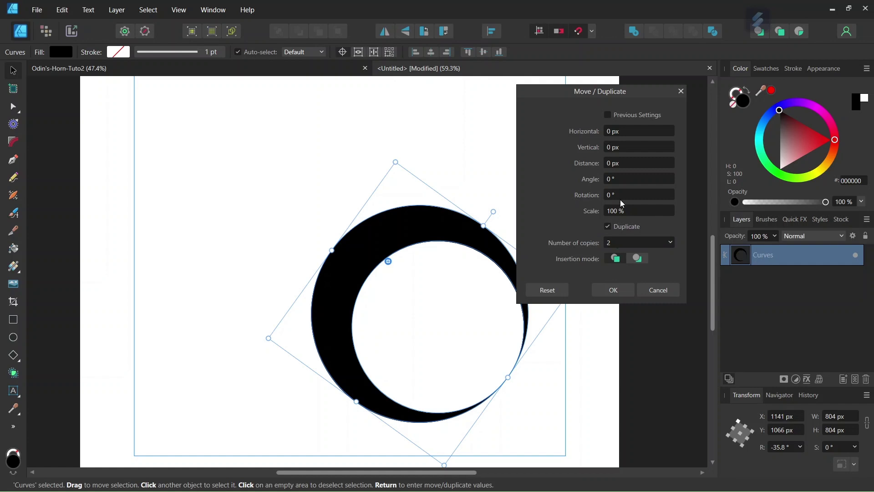
pyautogui.click(624, 195)
pyautogui.write('1')
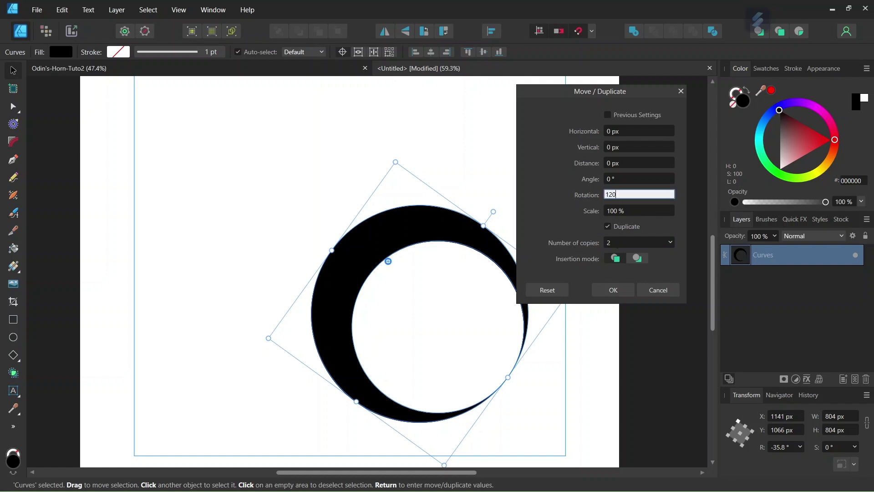
pyautogui.write('20')
pyautogui.press('Return')
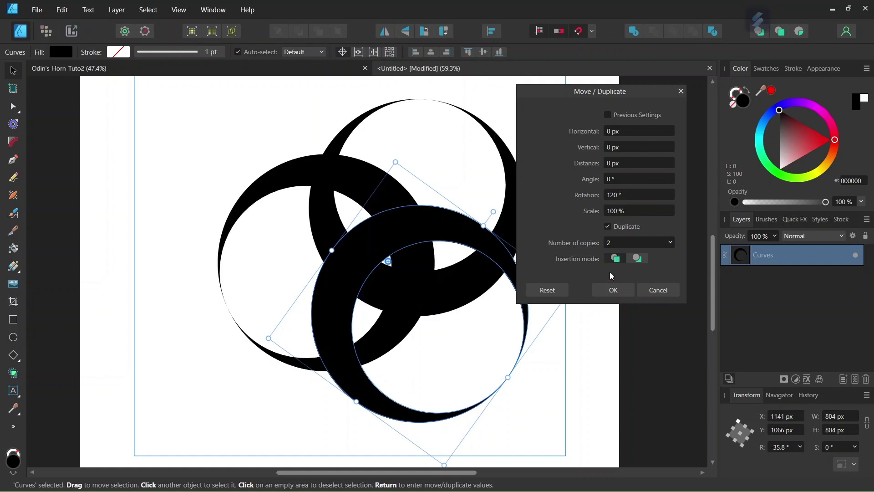
pyautogui.click(611, 290)
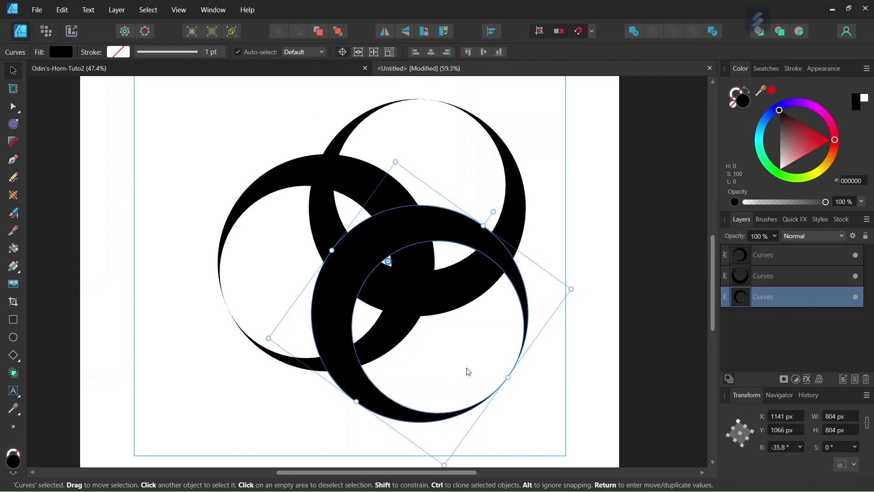
# With the Shape Builder in Delete mode, remove the top, bottom-right and left circles' inner white areas.
pyautogui.hotkey('ctrl', 'a')
pyautogui.scroll(-3, 472, 370)
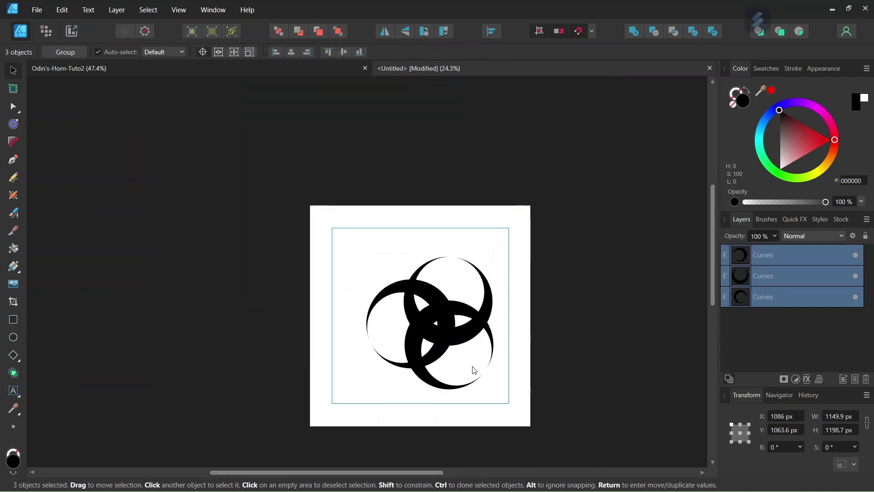
pyautogui.scroll(3, 475, 368)
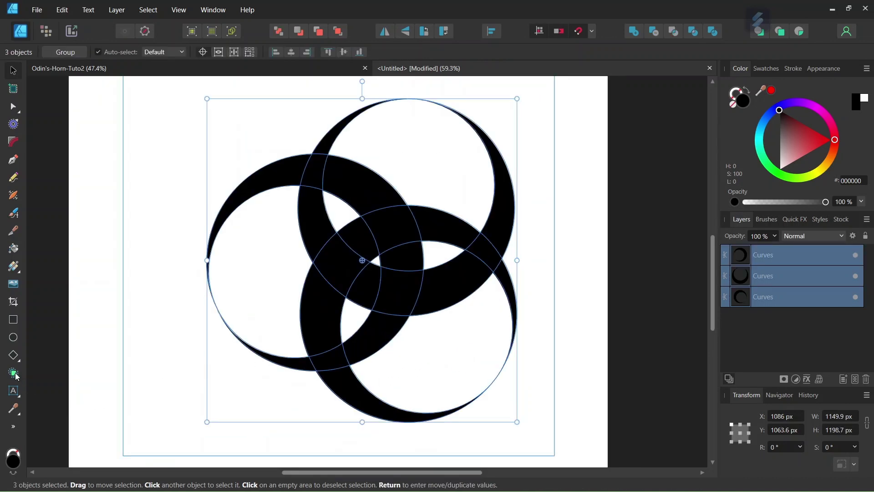
pyautogui.click(13, 373)
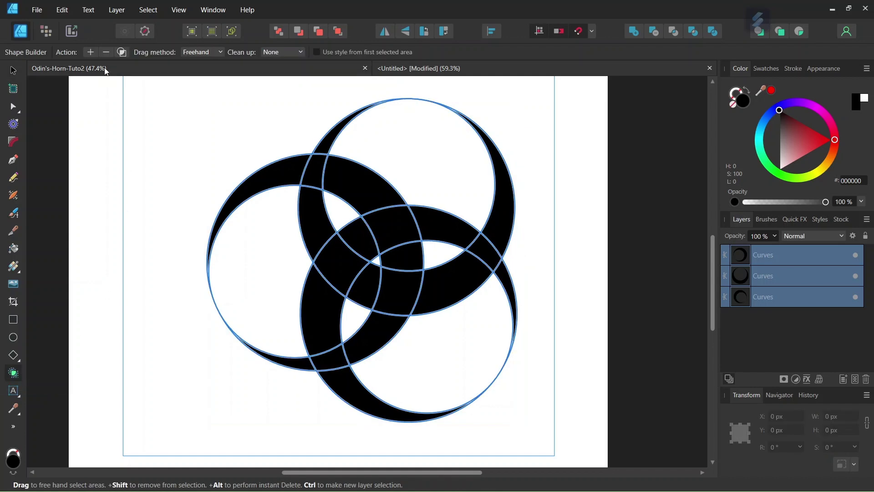
pyautogui.click(106, 53)
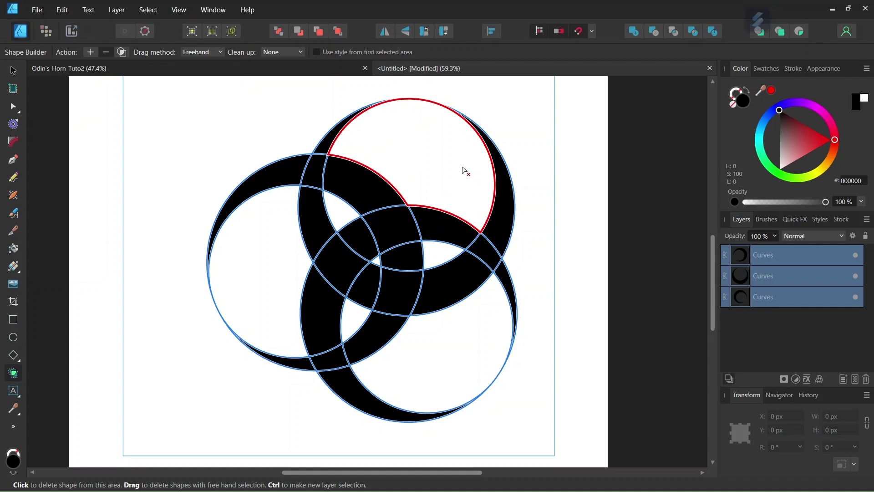
pyautogui.moveTo(458, 164)
pyautogui.mouseDown()
pyautogui.moveTo(517, 176)
pyautogui.moveTo(531, 228)
pyautogui.mouseUp()
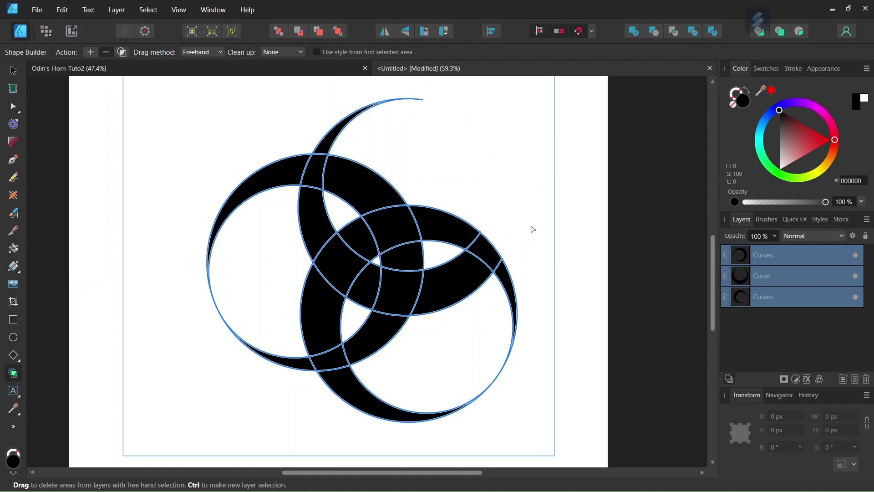
pyautogui.moveTo(417, 368); pyautogui.dragTo(397, 390)
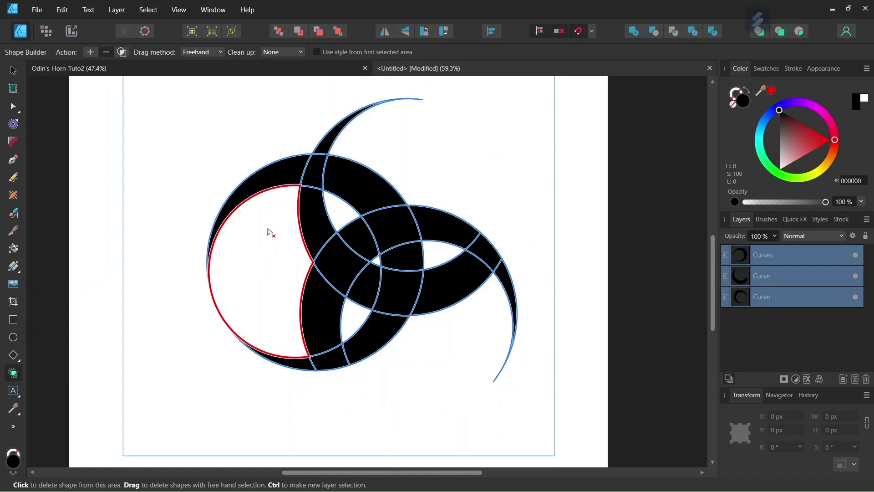
pyautogui.moveTo(271, 226); pyautogui.dragTo(240, 156)
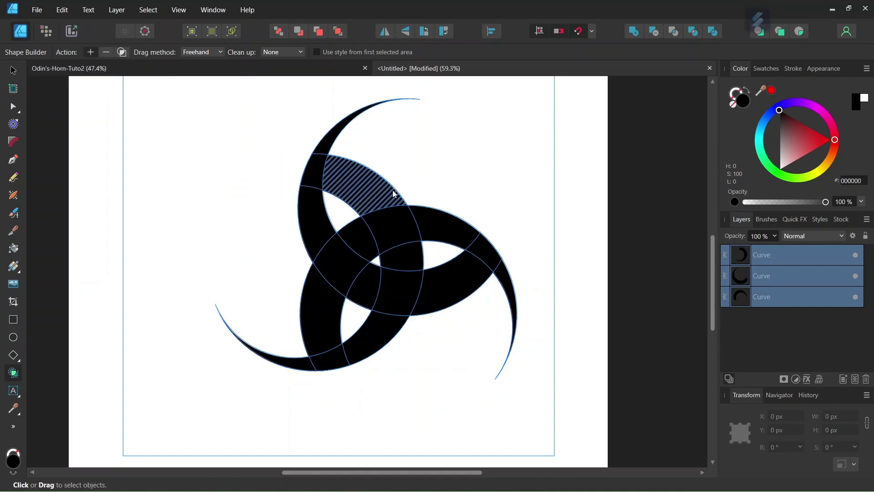
# Merge the top, right, lower-left and centre horn segments into single curves with the Shape Builder.
pyautogui.scroll(2, 412, 192)
pyautogui.moveTo(302, 134)
pyautogui.mouseDown()
pyautogui.moveTo(282, 168)
pyautogui.moveTo(285, 213)
pyautogui.mouseUp()
pyautogui.moveTo(490, 268)
pyautogui.mouseDown()
pyautogui.moveTo(528, 293)
pyautogui.moveTo(469, 246)
pyautogui.mouseUp()
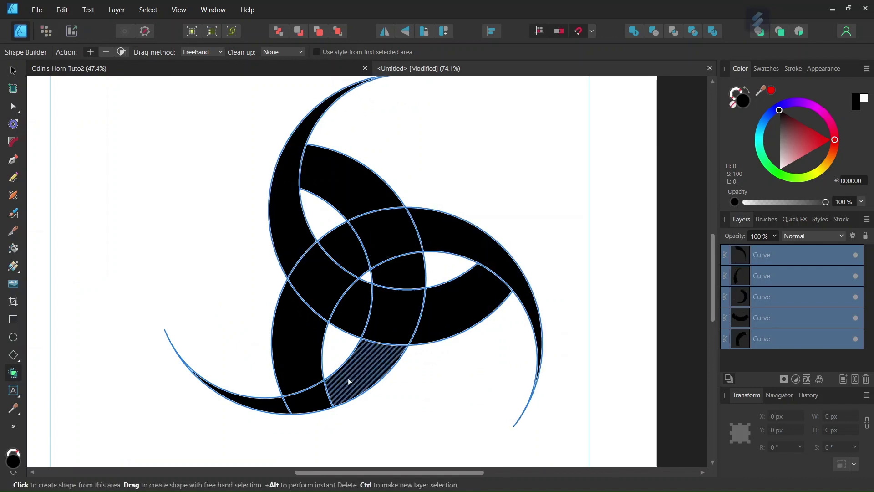
pyautogui.moveTo(347, 378); pyautogui.dragTo(291, 417)
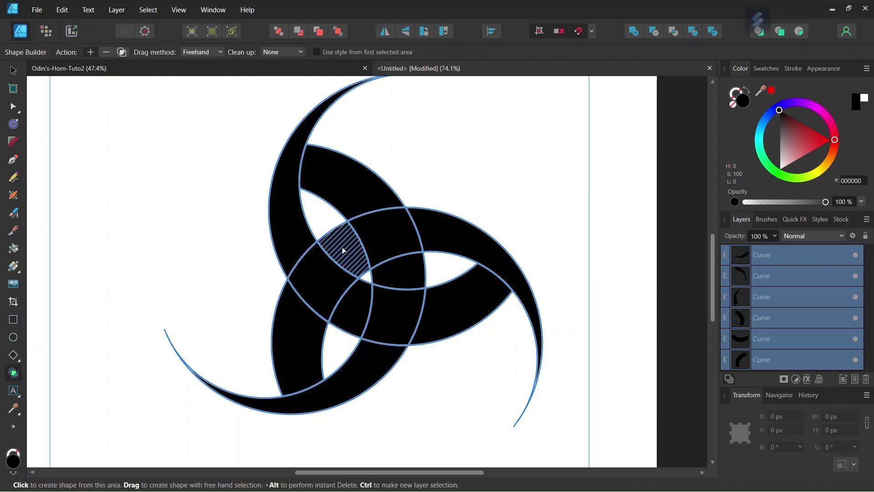
pyautogui.moveTo(343, 247); pyautogui.dragTo(291, 327)
pyautogui.moveTo(401, 275); pyautogui.dragTo(378, 218)
pyautogui.moveTo(451, 312)
pyautogui.mouseDown()
pyautogui.moveTo(367, 310)
pyautogui.moveTo(367, 341)
pyautogui.mouseUp()
pyautogui.scroll(-3, 367, 340)
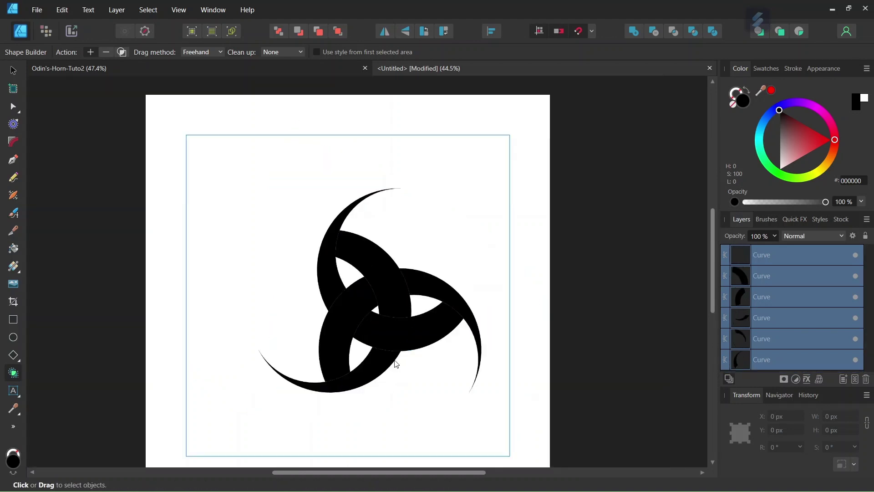
# Apply a -6 px contour to all horn shapes with the Contour tool.
pyautogui.click(14, 70)
pyautogui.click(14, 124)
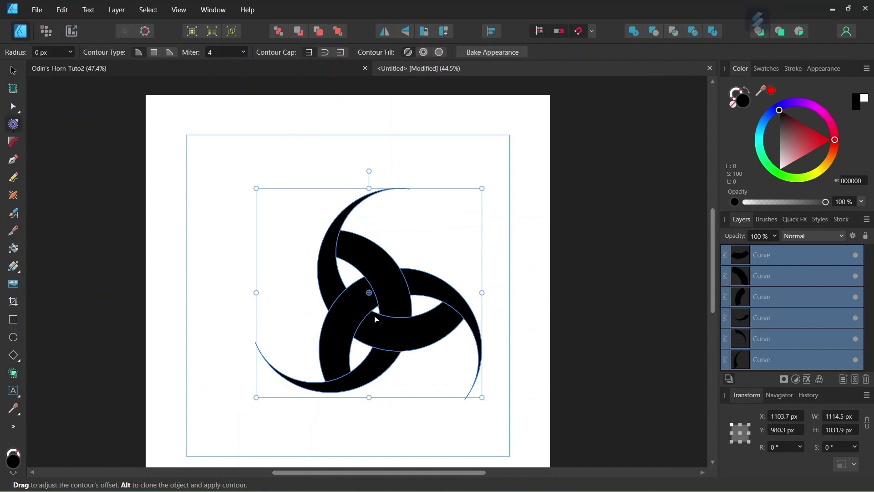
pyautogui.scroll(5, 377, 296)
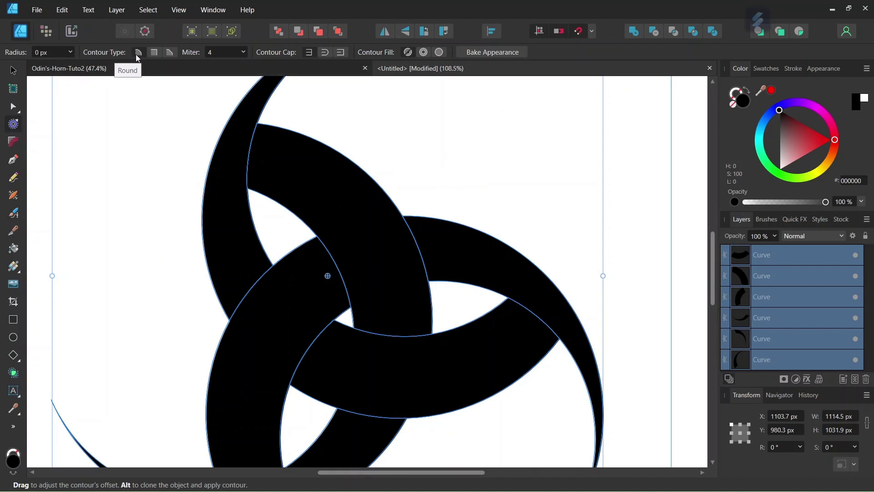
pyautogui.click(52, 53)
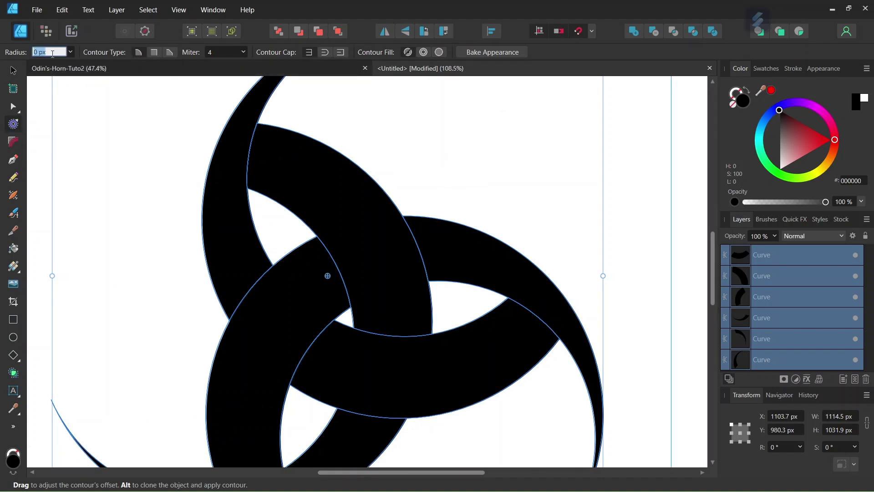
pyautogui.write('-6')
pyautogui.press('Return')
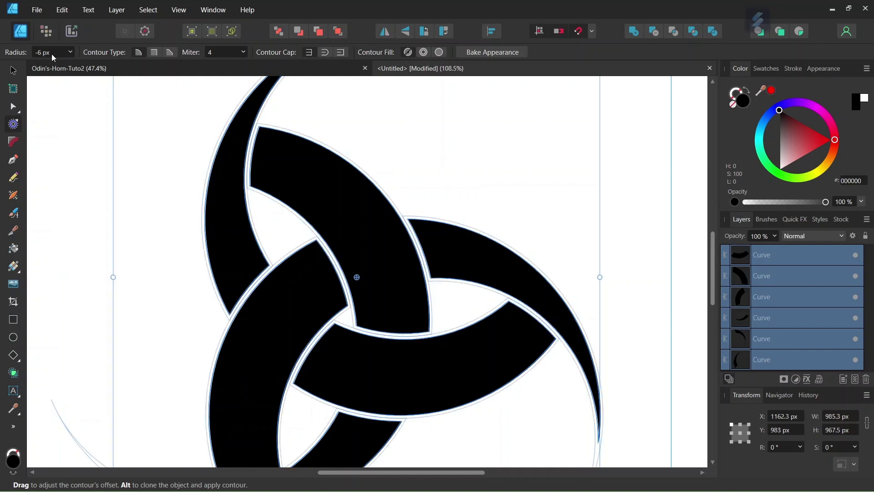
pyautogui.scroll(-3, 160, 191)
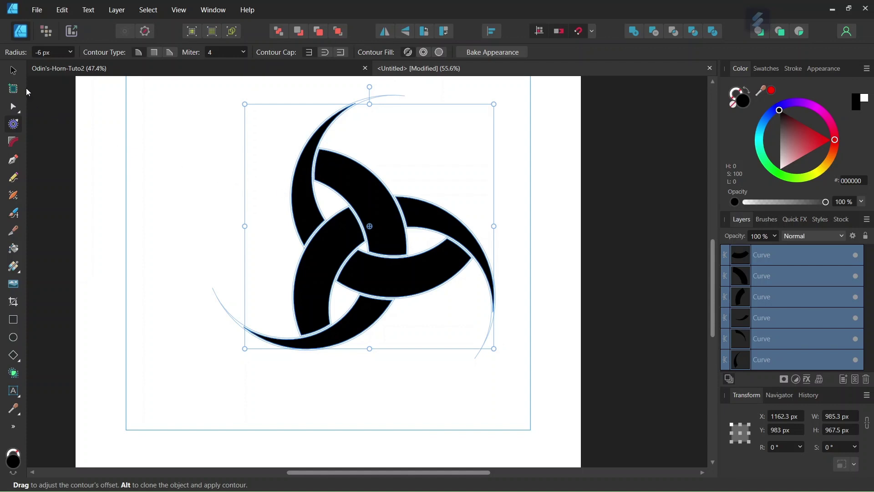
# Centre the horn emblem on the page, rotate it to about -16.9°, and enlarge it to 1161 px wide.
pyautogui.click(13, 71)
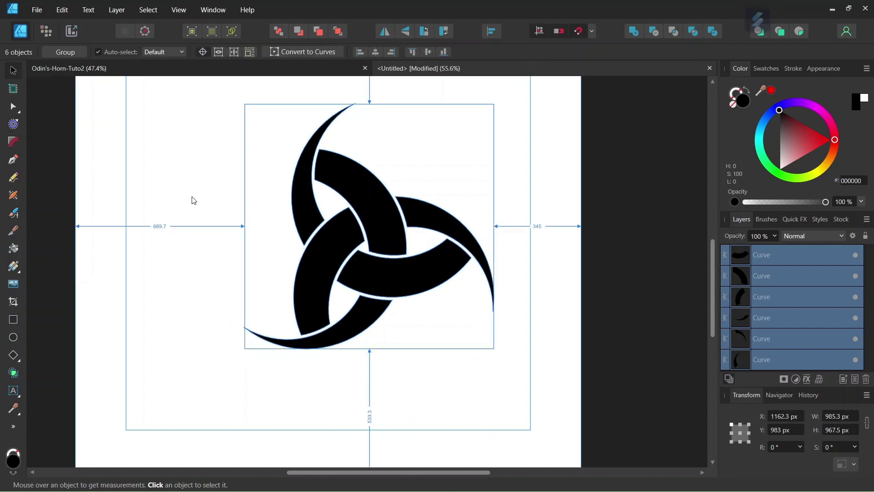
pyautogui.scroll(-2, 191, 200)
pyautogui.hscroll(-3, 332, 250)
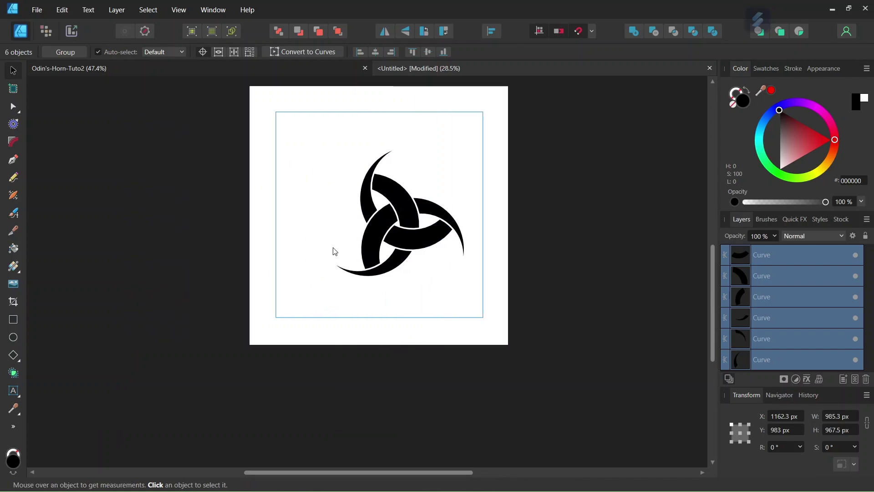
pyautogui.scroll(2, 386, 170)
pyautogui.scroll(2, 386, 170)
pyautogui.moveTo(443, 230); pyautogui.dragTo(409, 236)
pyautogui.moveTo(413, 140); pyautogui.dragTo(447, 147)
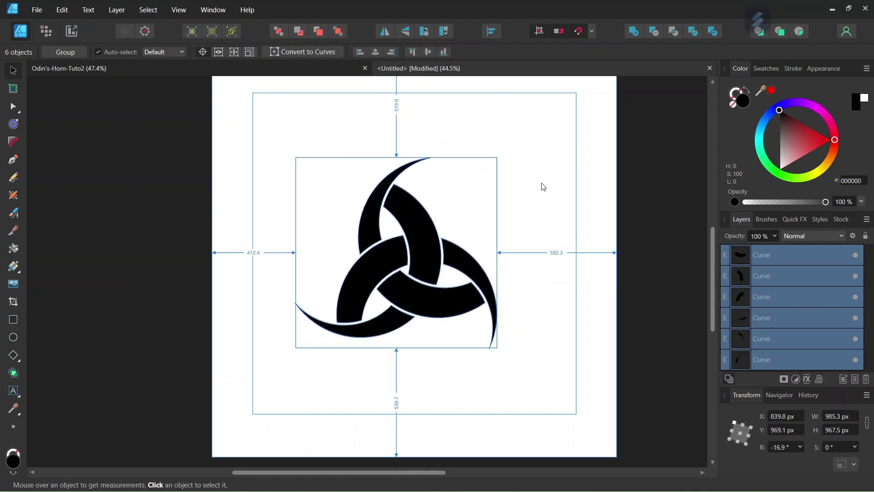
pyautogui.hotkey('ctrl', 'z')
pyautogui.hotkey('ctrl', 'shift', 'z')
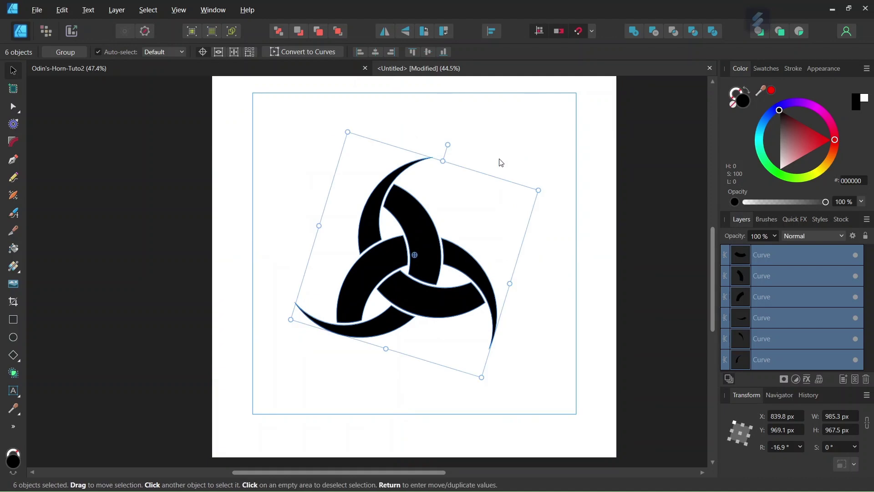
pyautogui.hotkey('ctrl', 'z')
pyautogui.hotkey('ctrl', 'shift', 'z')
pyautogui.moveTo(544, 188); pyautogui.dragTo(566, 176)
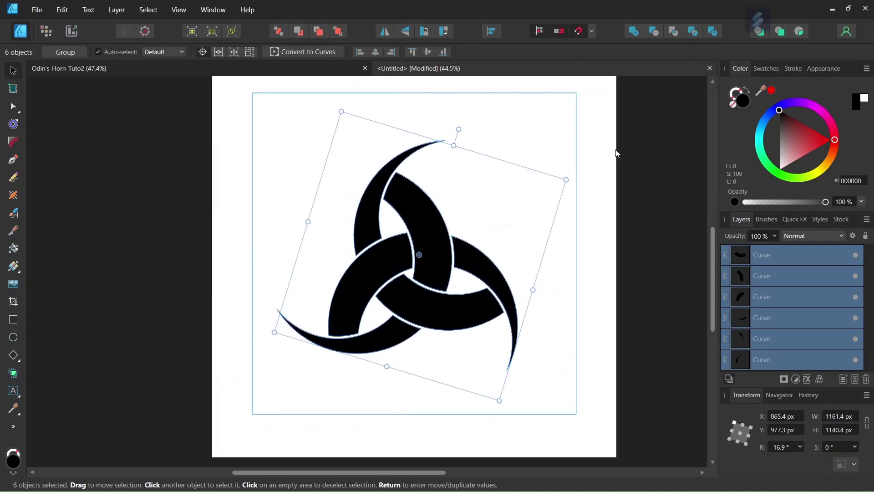
# Fill the emblem dark red (#240000) with 52% noise.
pyautogui.moveTo(791, 119); pyautogui.dragTo(787, 114)
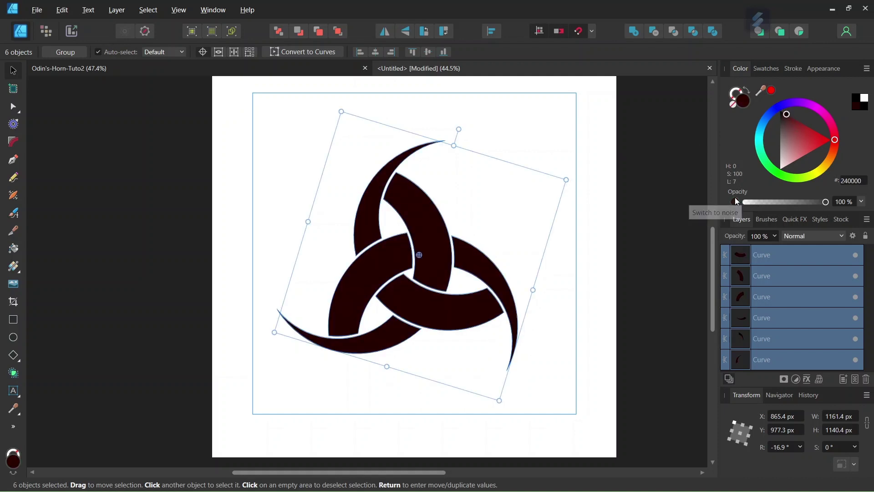
pyautogui.click(735, 202)
pyautogui.moveTo(752, 204); pyautogui.dragTo(790, 202)
pyautogui.click(564, 142)
pyautogui.scroll(-2, 528, 195)
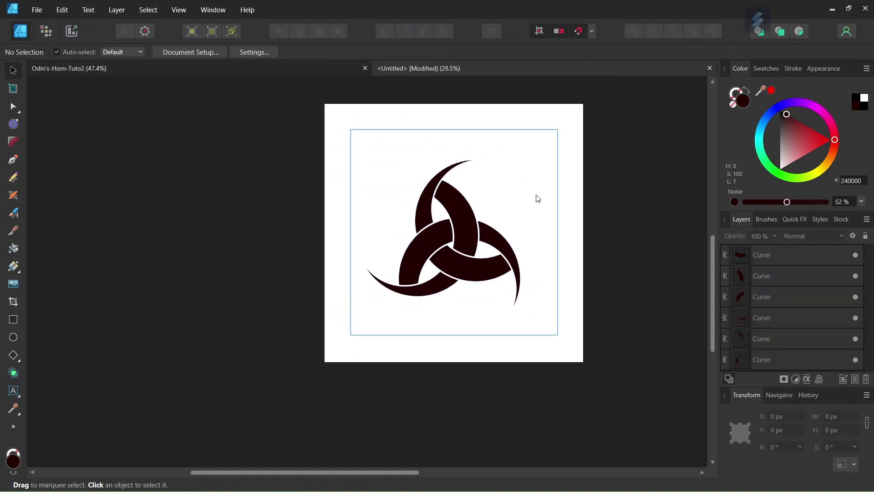
pyautogui.scroll(1, 587, 210)
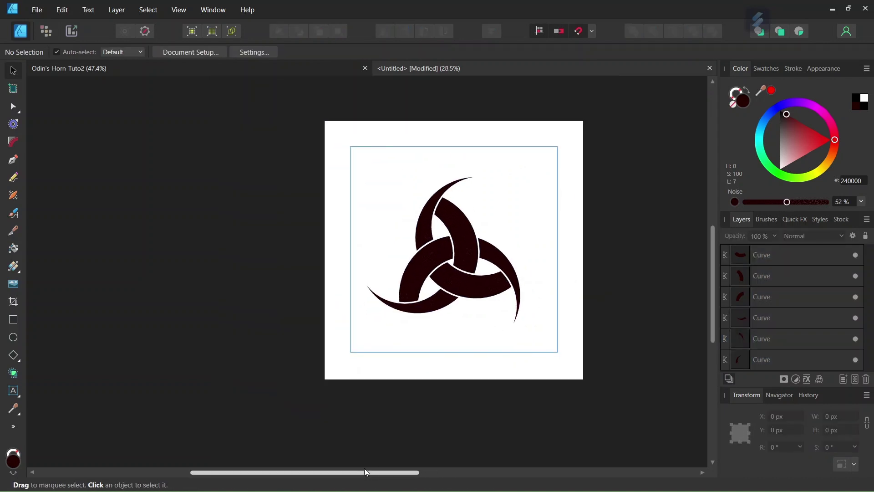
pyautogui.moveTo(364, 472); pyautogui.dragTo(407, 472)
pyautogui.scroll(2, 468, 224)
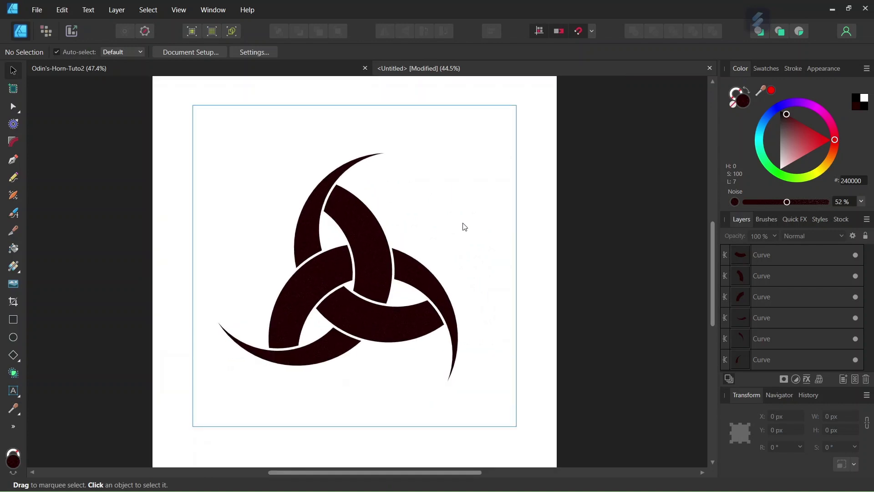